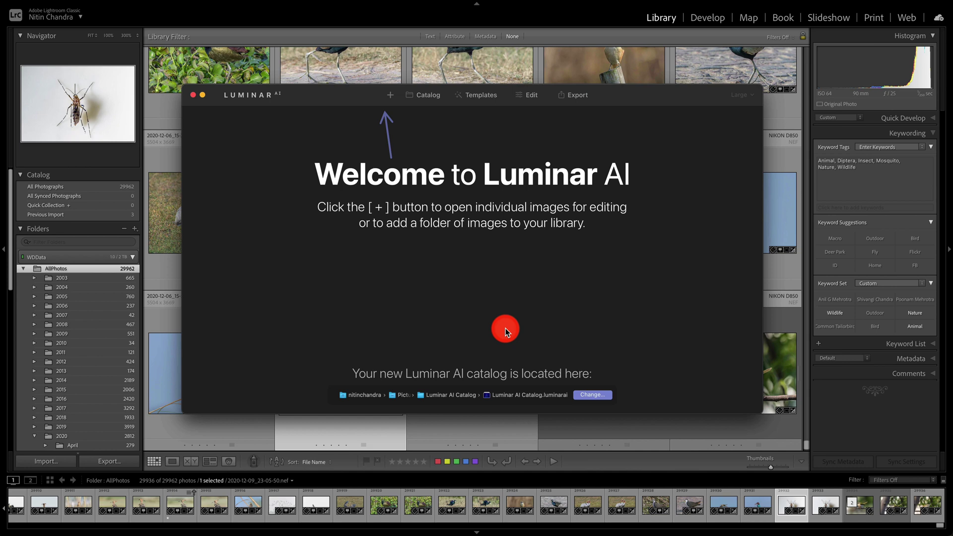
Bring Lightroom Classic's bird photo grid in front of the Luminar AI welcome window.
{"action": "left_click", "coordinate": [584, 70]}
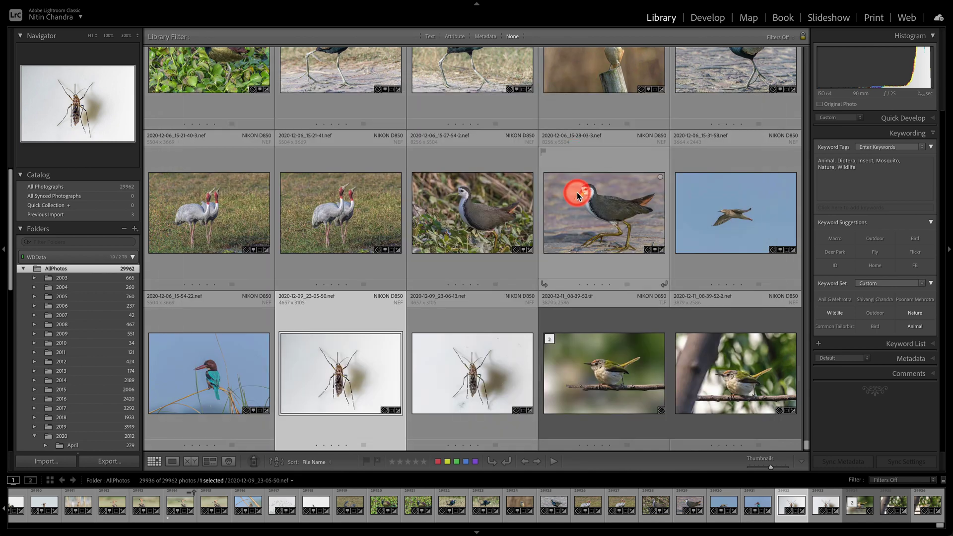
{"action": "right_click", "coordinate": [578, 213]}
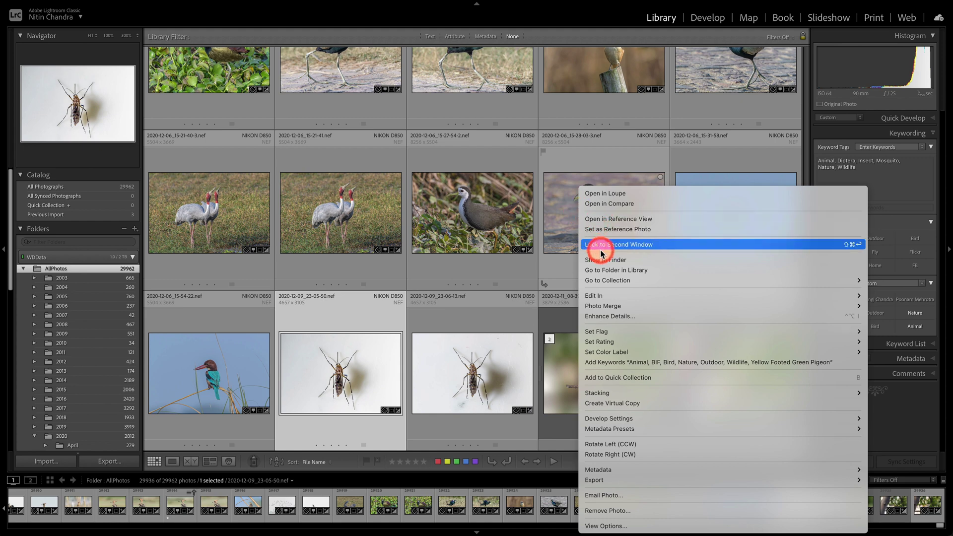
{"action": "mouse_move", "coordinate": [604, 296]}
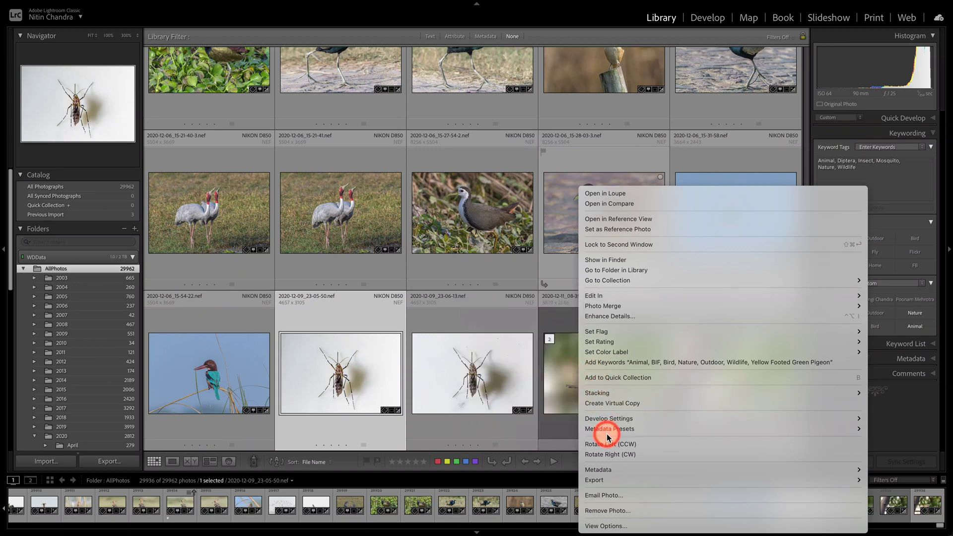
{"action": "mouse_move", "coordinate": [605, 471]}
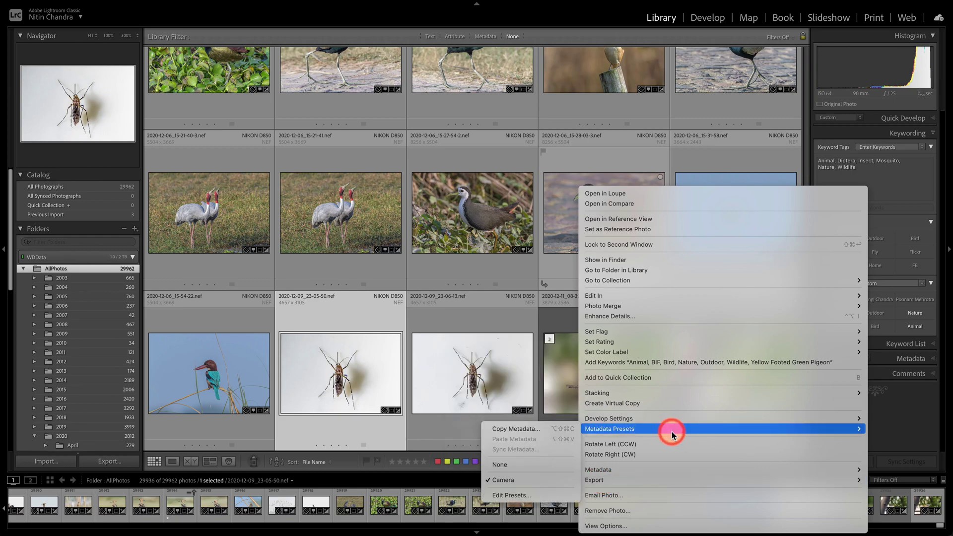
{"action": "left_click", "coordinate": [511, 357]}
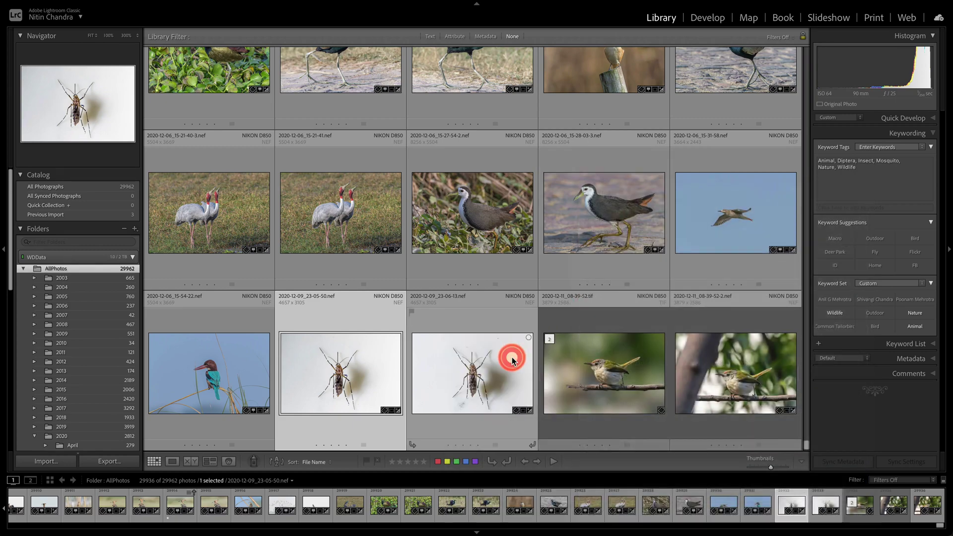
Open Luminar AI's Install Plugins dialog, showing the plugin installed for Photoshop and Lightroom.
{"action": "key", "text": "ctrl+Up"}
{"action": "left_click", "coordinate": [672, 97]}
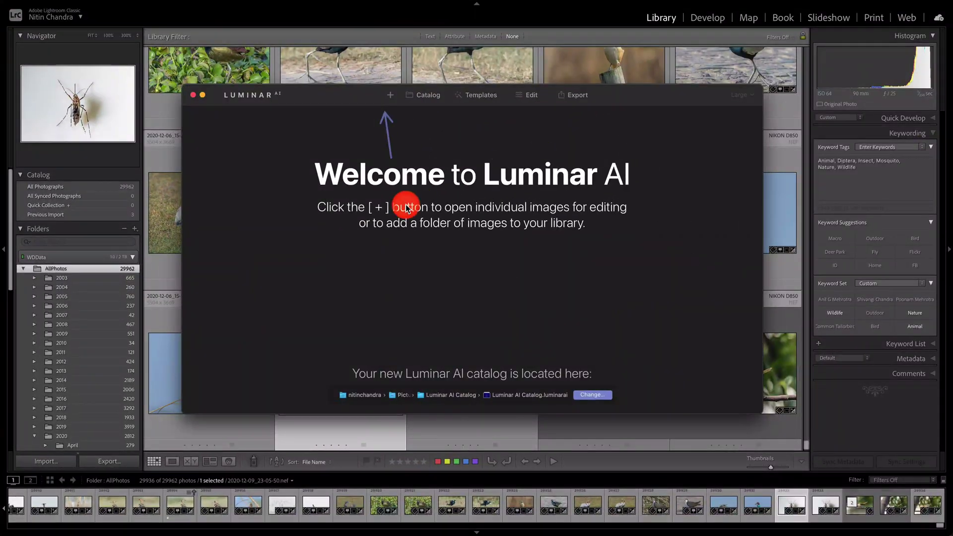
{"action": "mouse_move", "coordinate": [127, 7]}
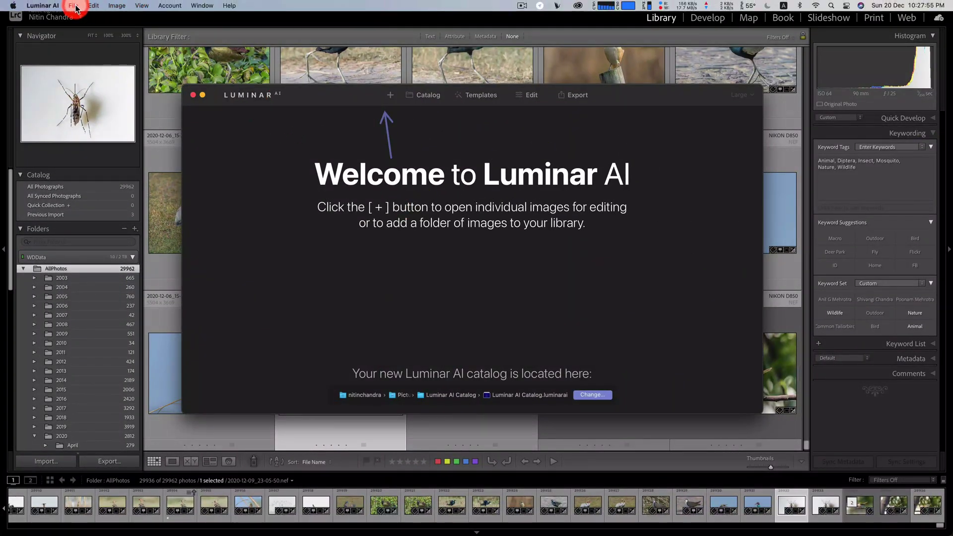
{"action": "left_click", "coordinate": [49, 6]}
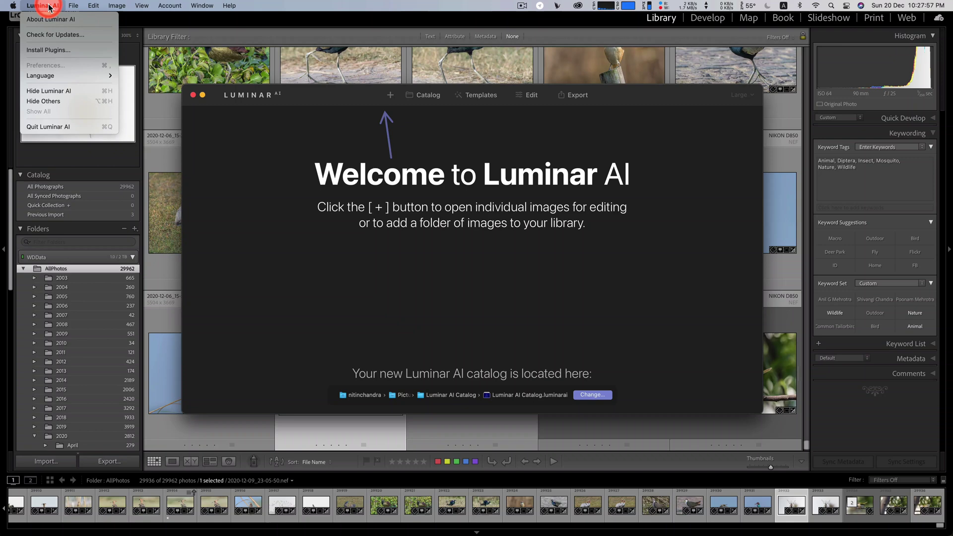
{"action": "left_click", "coordinate": [48, 50]}
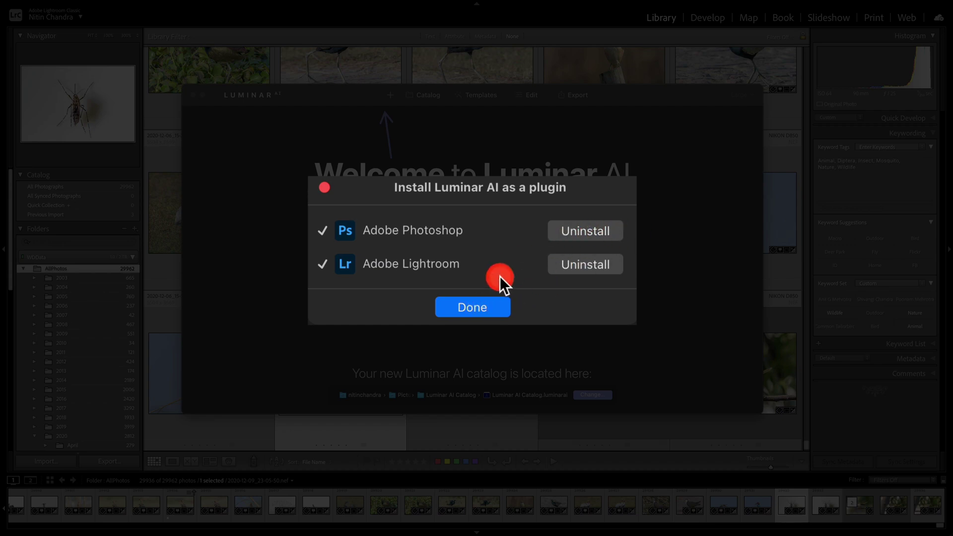
Dismiss the plugin dialog and compare 'Luminar ᴬᴵ.lrtemplate' with 'LuminarAI.lrtemplate' in Finder.
{"action": "left_click", "coordinate": [474, 306]}
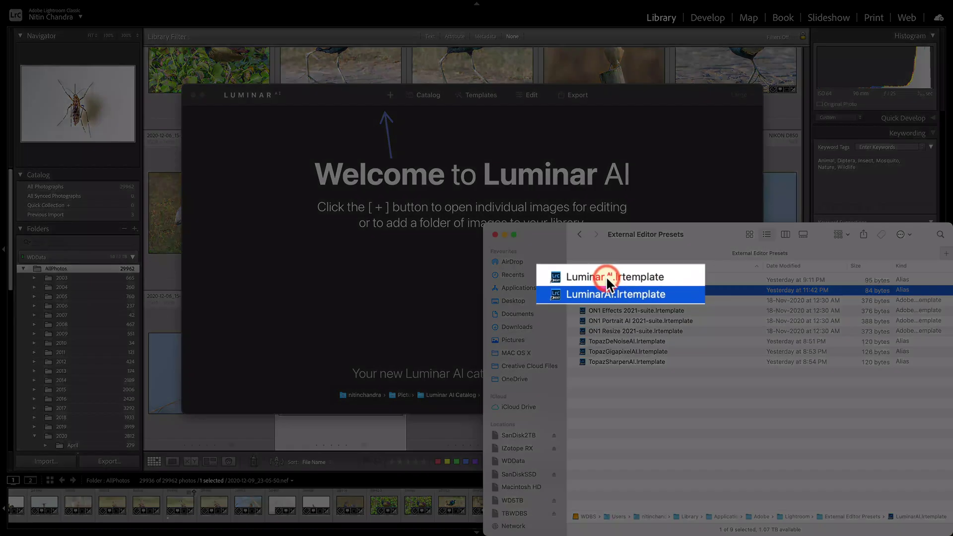
{"action": "left_click", "coordinate": [604, 276]}
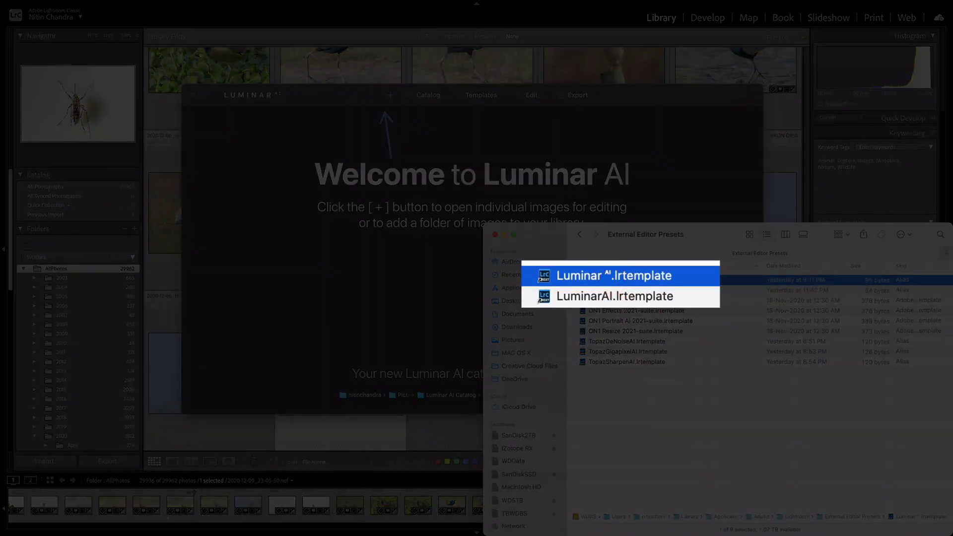
{"action": "left_click", "coordinate": [609, 298]}
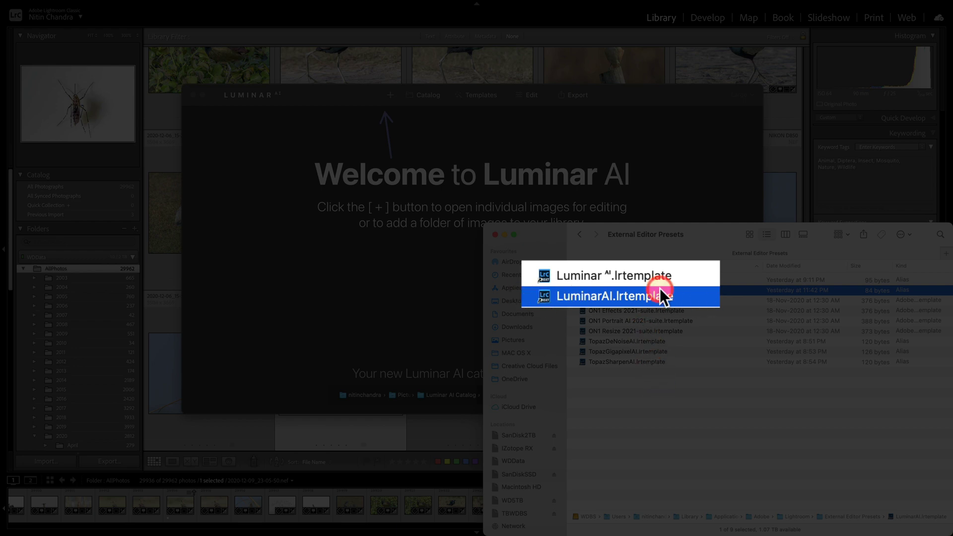
{"action": "left_click", "coordinate": [635, 275]}
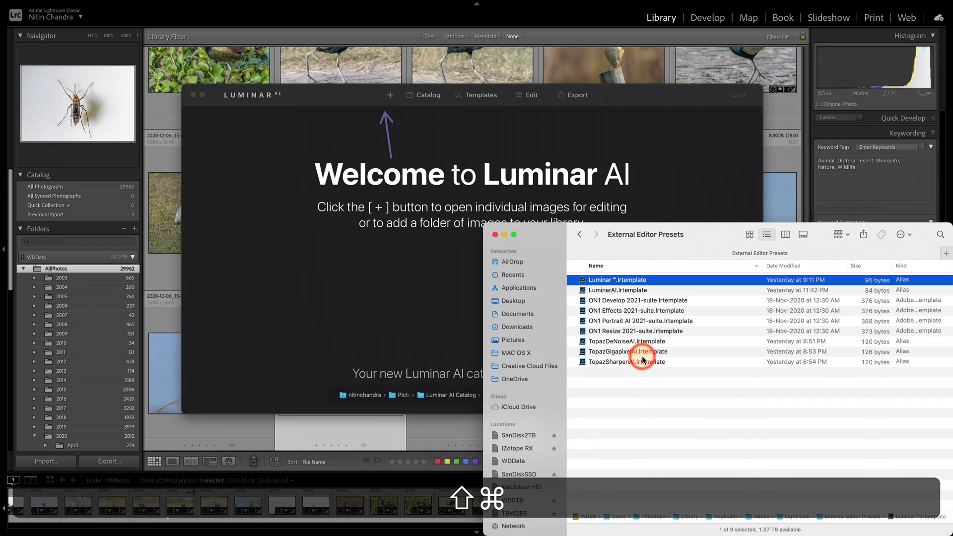
Go to ~/Library and browse into Application Support > Adobe > Lightroom.
{"action": "key", "text": "super+shift+g"}
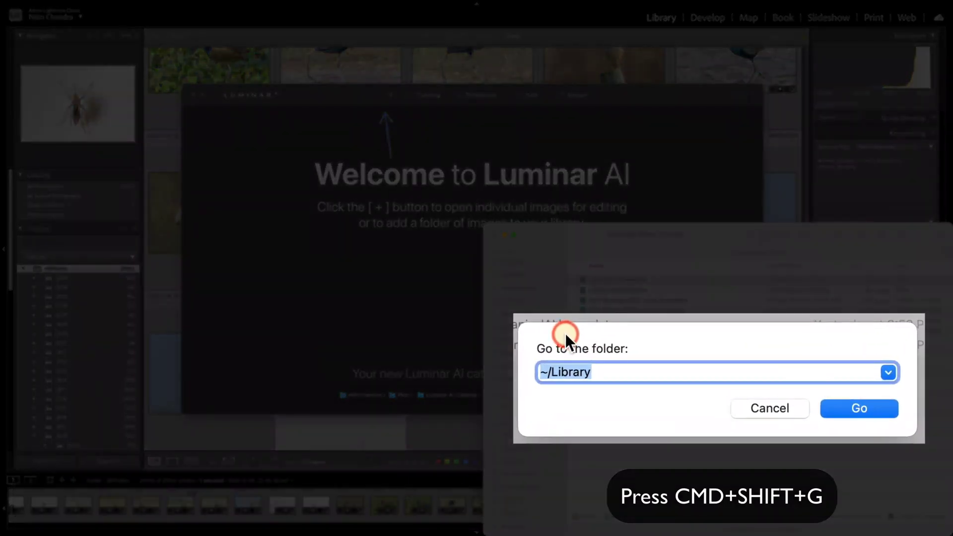
{"action": "left_click", "coordinate": [604, 376]}
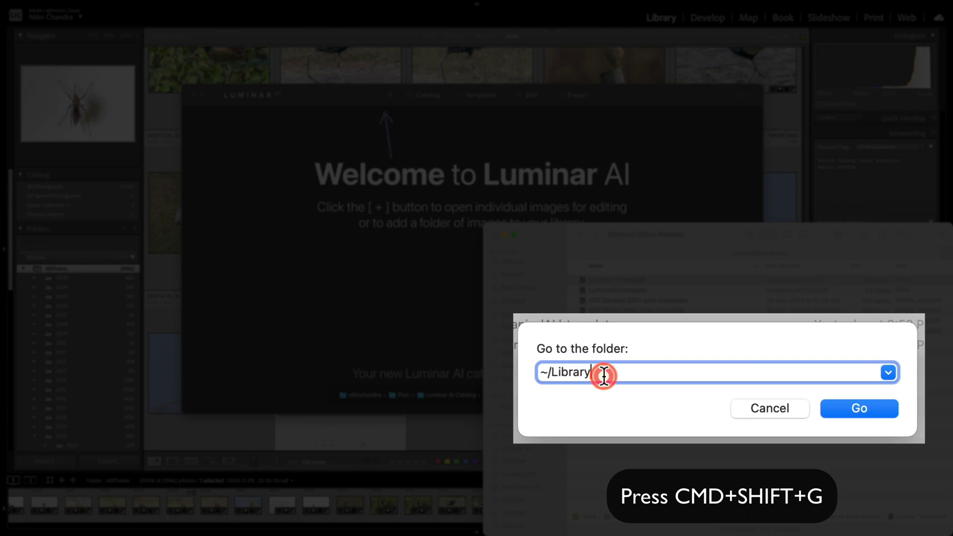
{"action": "key", "text": "Return"}
{"action": "key", "text": "Down"}
{"action": "key", "text": "Down"}
{"action": "key", "text": "Down"}
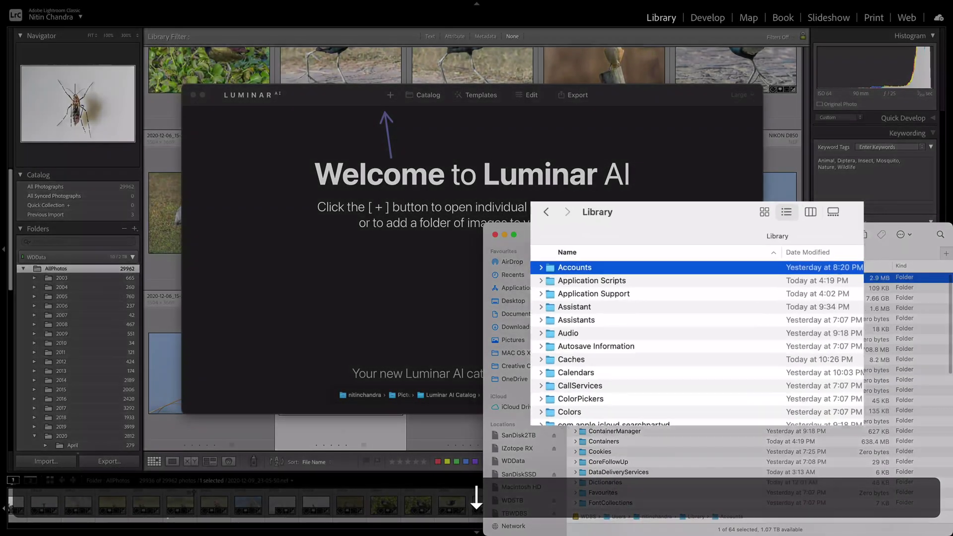
{"action": "key", "text": "super+Down"}
{"action": "key", "text": "Down"}
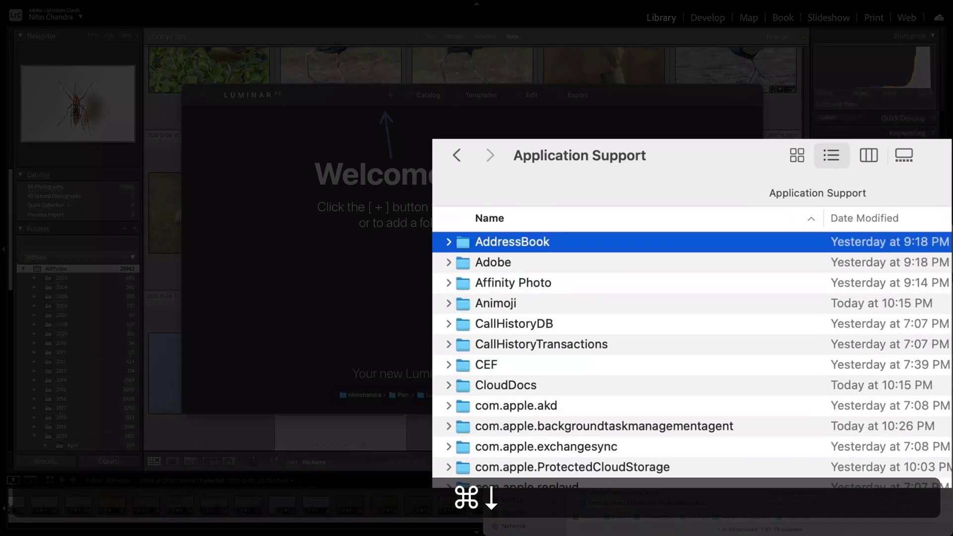
{"action": "key", "text": "Down"}
{"action": "key", "text": "super+Down"}
{"action": "key", "text": "Down"}
{"action": "key", "text": "Down"}
{"action": "key", "text": "Down"}
{"action": "key", "text": "Down"}
{"action": "key", "text": "Down"}
{"action": "key", "text": "Down"}
{"action": "key", "text": "Down"}
{"action": "key", "text": "Down"}
{"action": "key", "text": "Down"}
{"action": "key", "text": "Down"}
{"action": "key", "text": "Down"}
{"action": "key", "text": "Down"}
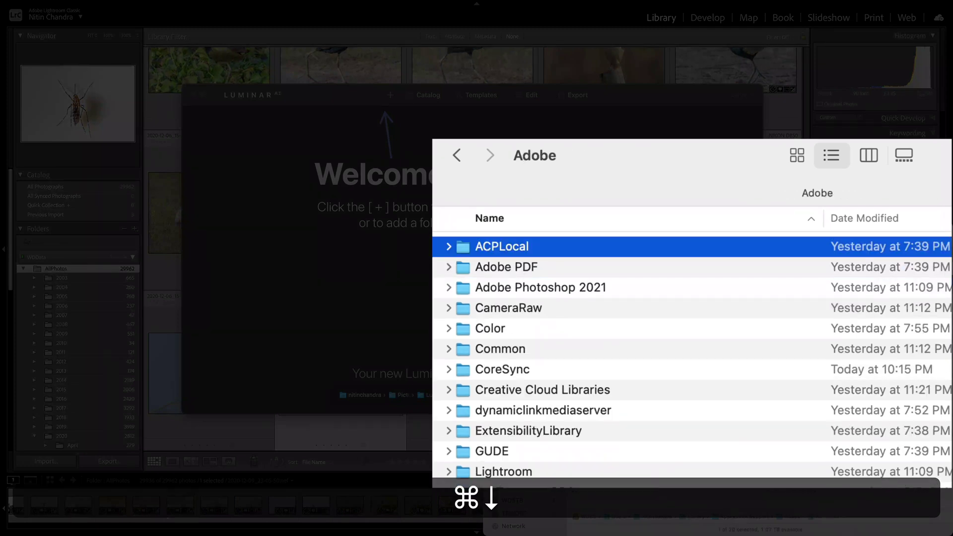
{"action": "key", "text": "super+Down"}
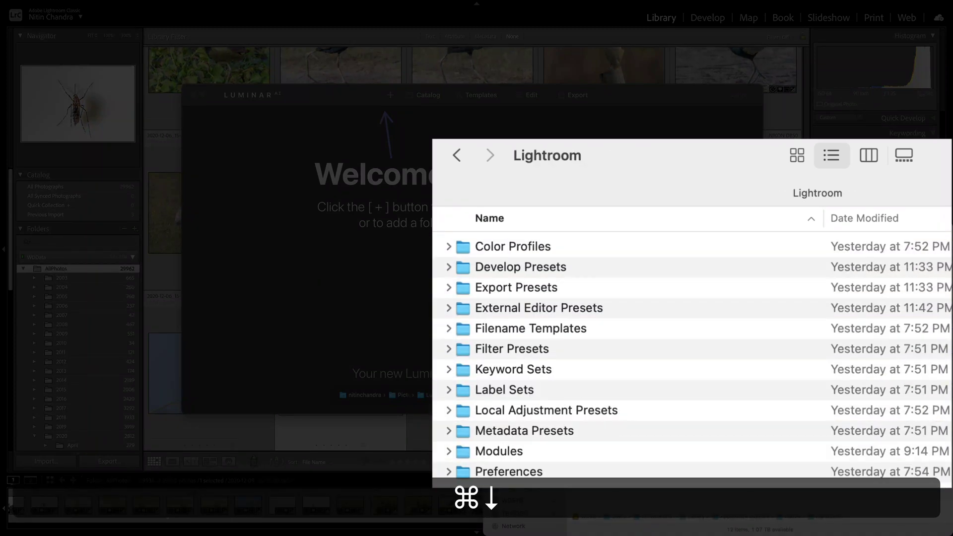
In External Editor Presets, delete the older 'Luminar ᴬᴵ.lrtemplate' file.
{"action": "key", "text": "Down"}
{"action": "key", "text": "Down"}
{"action": "key", "text": "Down"}
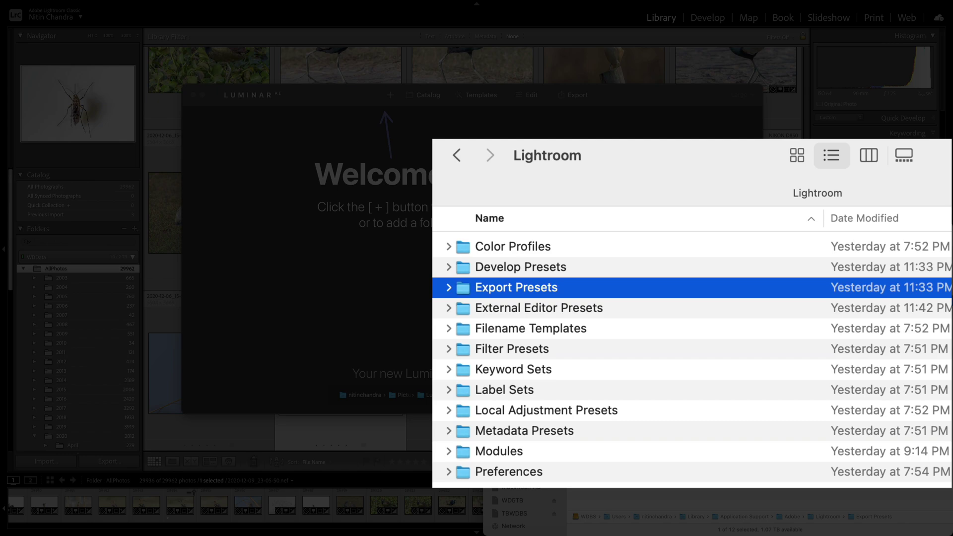
{"action": "key", "text": "Down"}
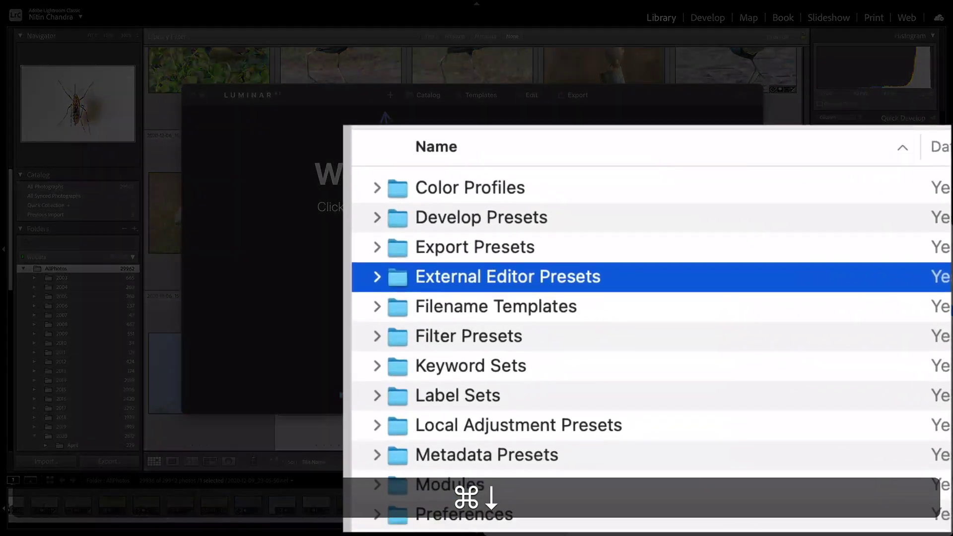
{"action": "key", "text": "super+Down"}
{"action": "key", "text": "Down"}
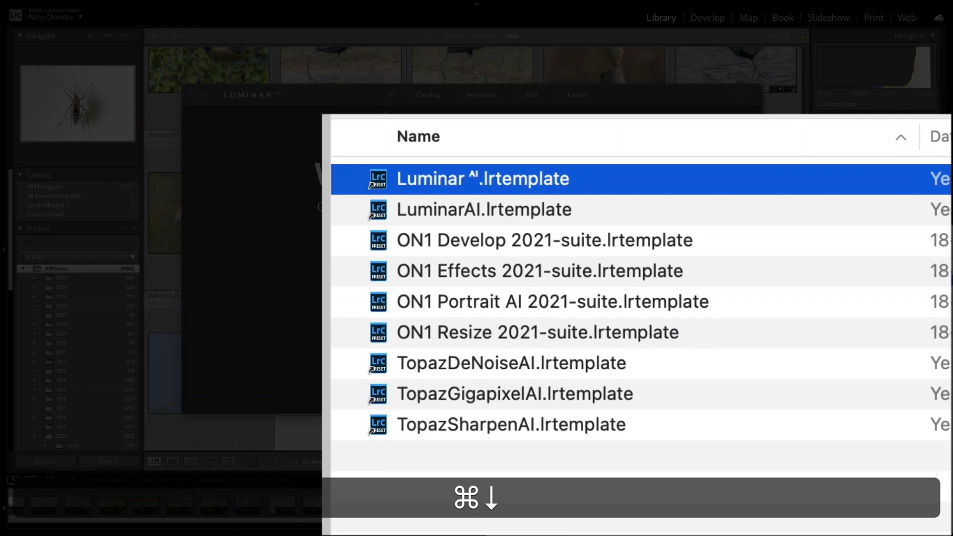
{"action": "key", "text": "super+BackSpace"}
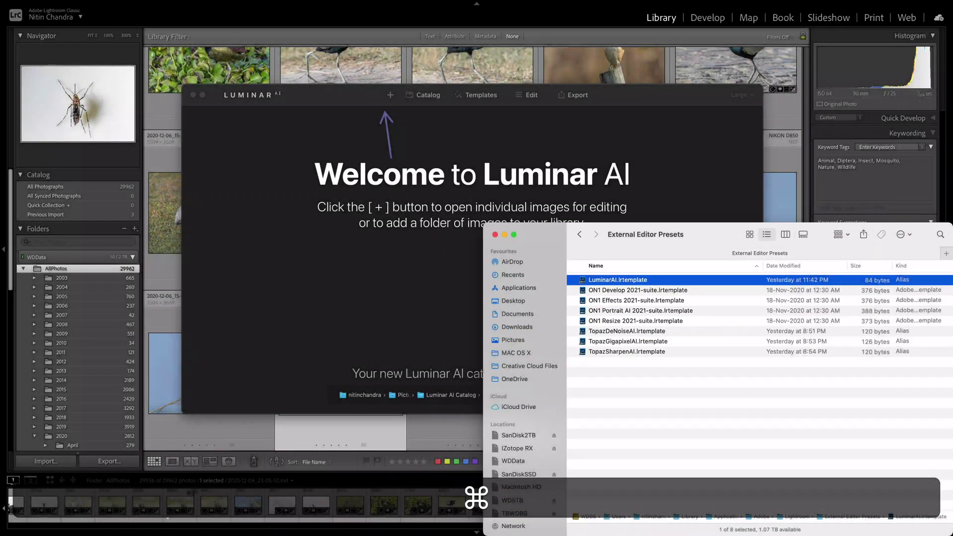
Check the user Lightroom Modules folder, then jump to the top-level /Library folder.
{"action": "key", "text": "super+Up"}
{"action": "key", "text": "Down"}
{"action": "key", "text": "Down"}
{"action": "key", "text": "Down"}
{"action": "key", "text": "Down"}
{"action": "key", "text": "Down"}
{"action": "key", "text": "Down"}
{"action": "key", "text": "Down"}
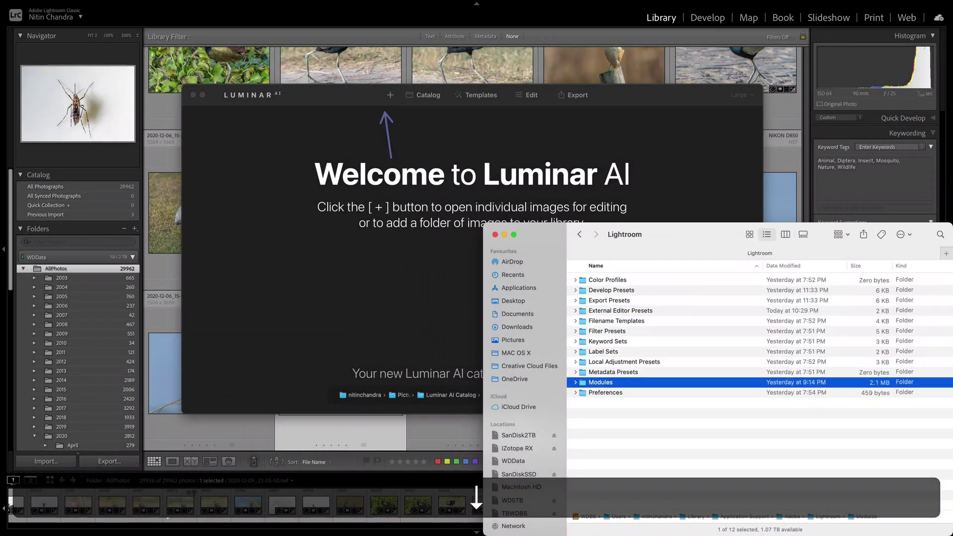
{"action": "key", "text": "super+Down"}
{"action": "key", "text": "super+Up"}
{"action": "key", "text": "super+shift+g"}
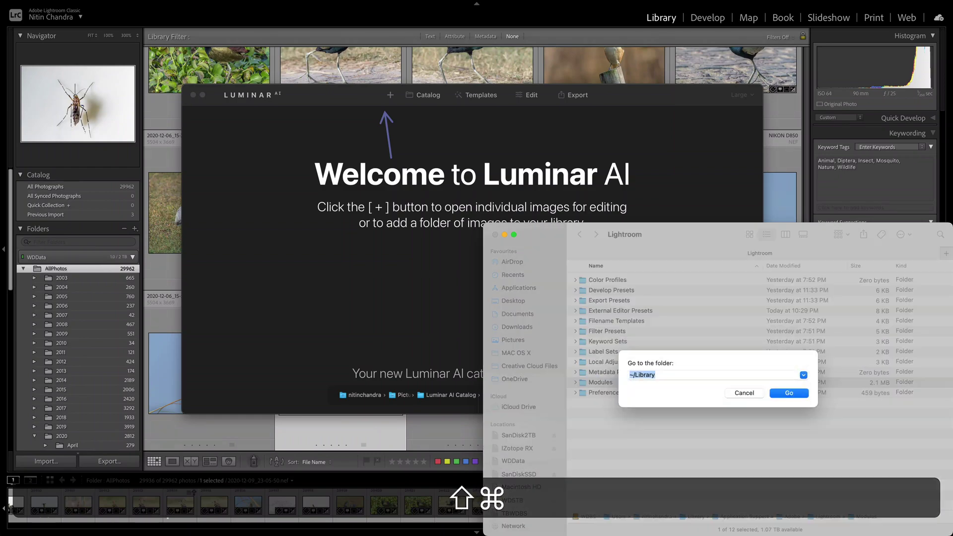
{"action": "key", "text": "super+shift+Up"}
{"action": "key", "text": "shift+Right"}
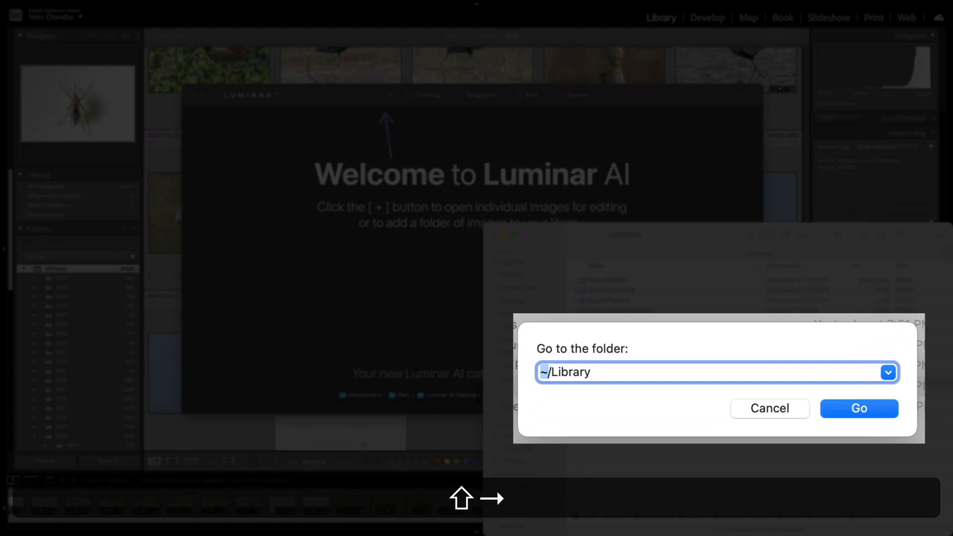
{"action": "key", "text": "BackSpace"}
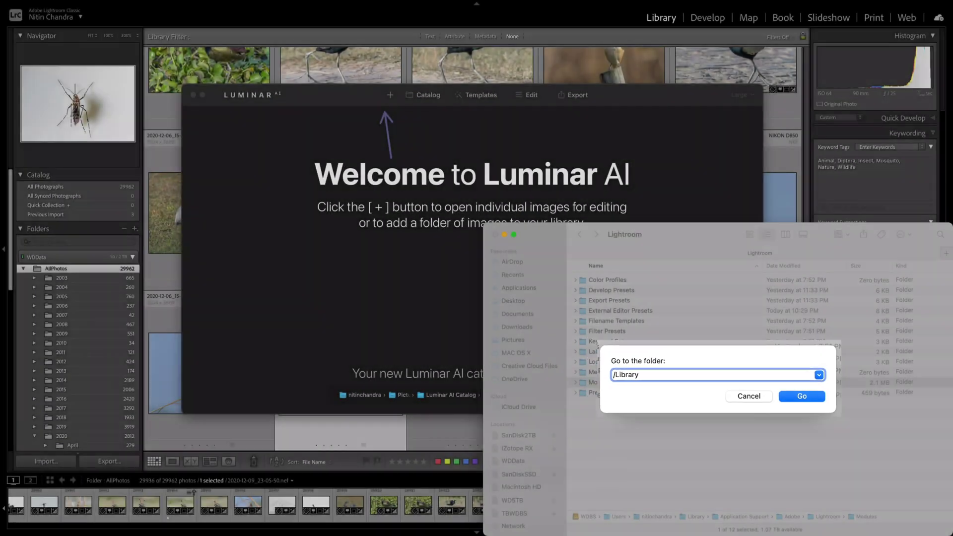
{"action": "key", "text": "Return"}
Browse Application Support > Adobe > Lightroom > Modules and select LuminarAIExport.lrplugin.
{"action": "key", "text": "Down"}
{"action": "key", "text": "Down"}
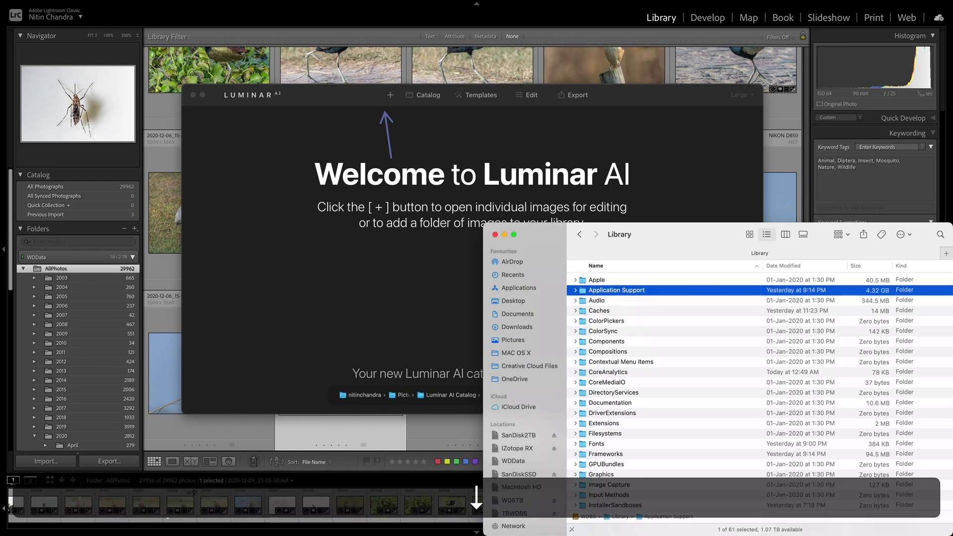
{"action": "key", "text": "super+Down"}
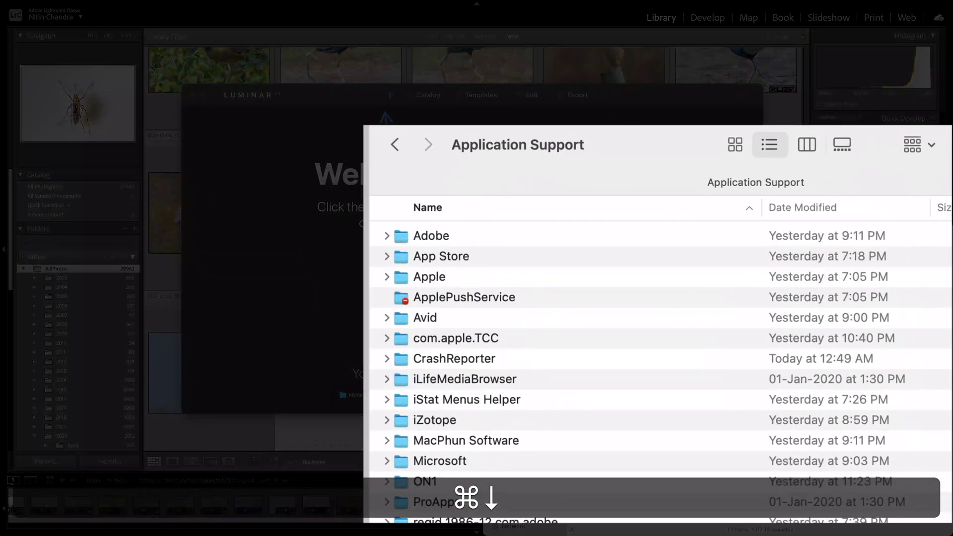
{"action": "key", "text": "super+Down"}
{"action": "key", "text": "Down"}
{"action": "key", "text": "Down"}
{"action": "key", "text": "Down"}
{"action": "key", "text": "Down"}
{"action": "key", "text": "Down"}
{"action": "key", "text": "Down"}
{"action": "key", "text": "Down"}
{"action": "key", "text": "Down"}
{"action": "key", "text": "Down"}
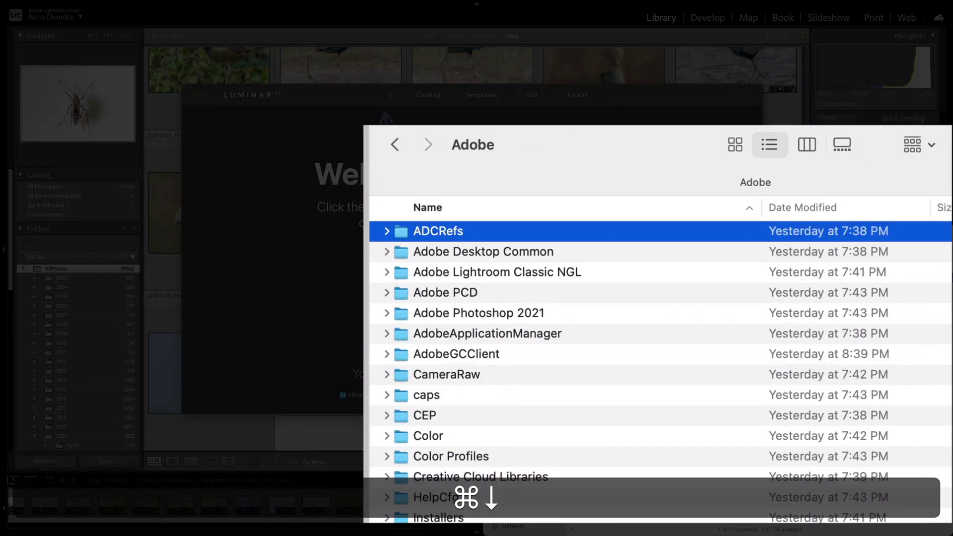
{"action": "key", "text": "Down"}
{"action": "key", "text": "Down"}
{"action": "key", "text": "Down"}
{"action": "key", "text": "Down"}
{"action": "key", "text": "Down"}
{"action": "key", "text": "Down"}
{"action": "key", "text": "Down"}
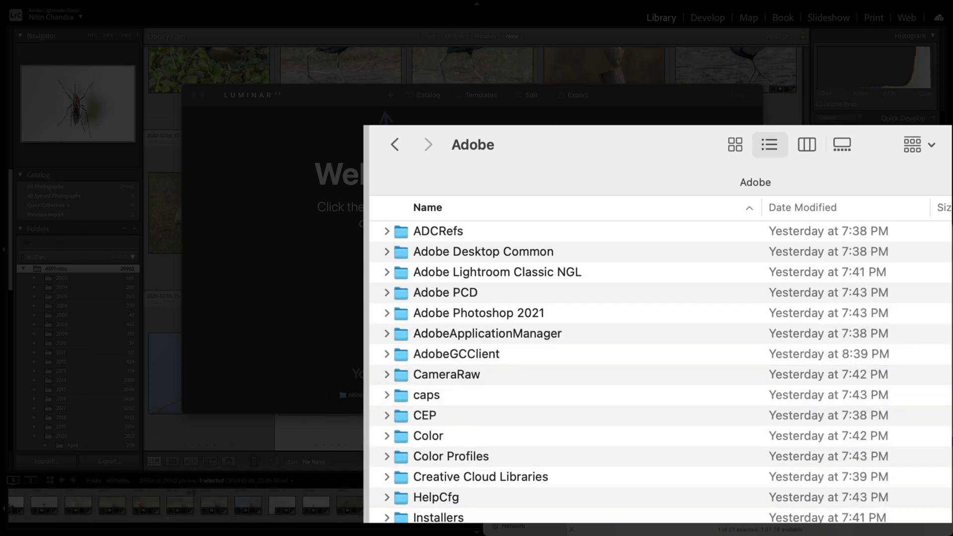
{"action": "key", "text": "super+Down"}
{"action": "key", "text": "Down"}
{"action": "key", "text": "super+Down"}
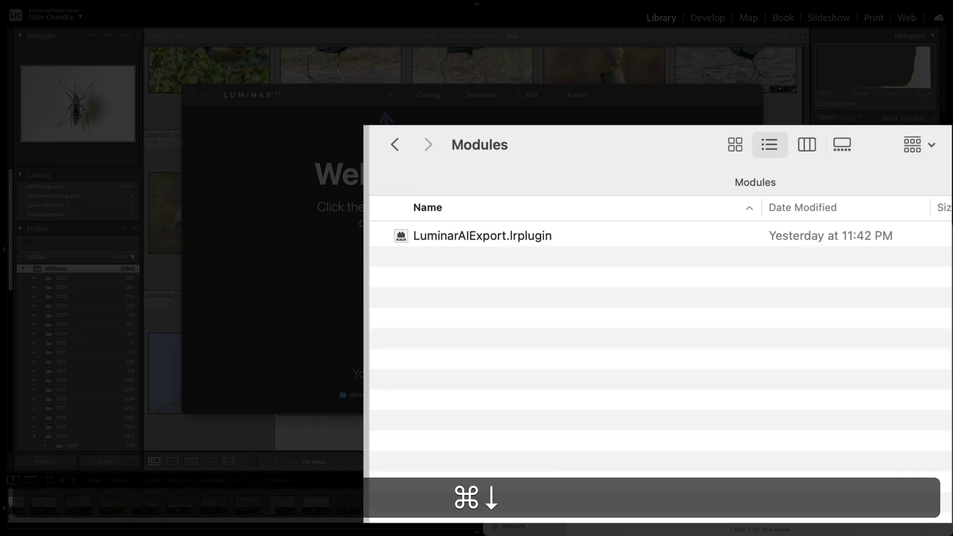
{"action": "key", "text": "Down"}
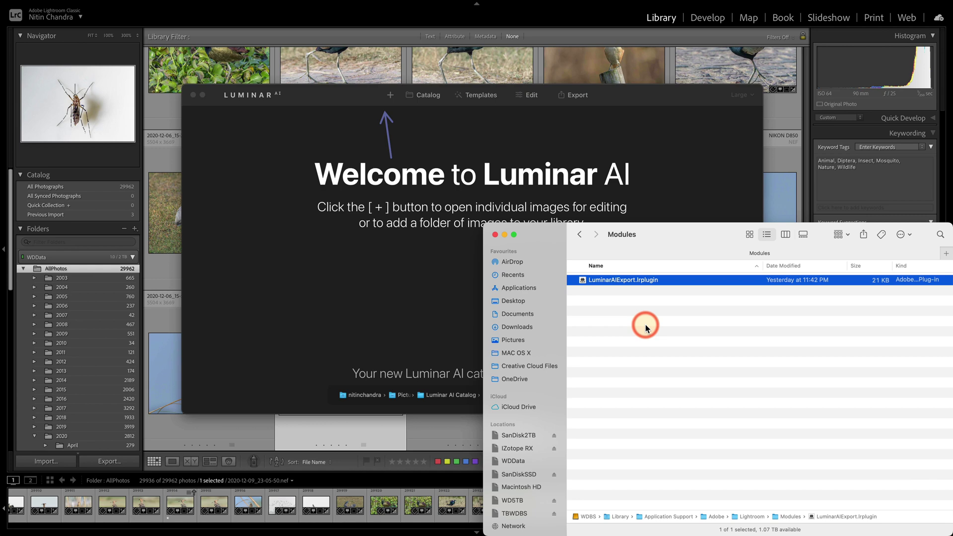
Send the mosquito photo to LuminarAI as a TIFF copy with Lightroom adjustments.
{"action": "left_click", "coordinate": [385, 328]}
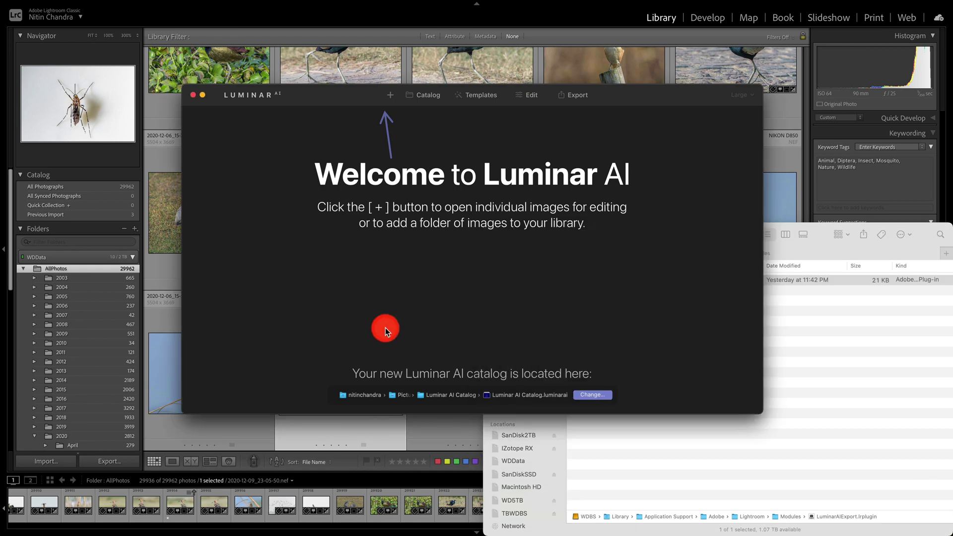
{"action": "left_click", "coordinate": [440, 422]}
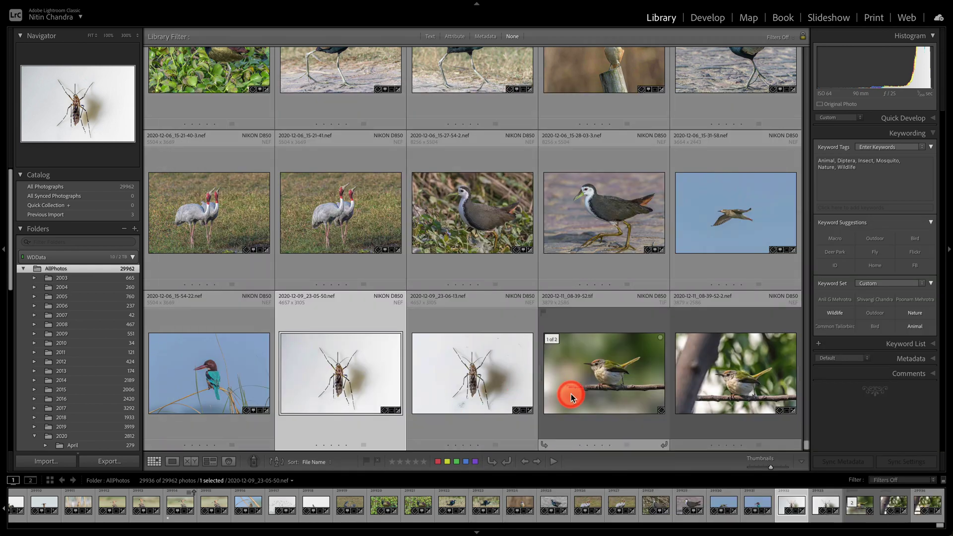
{"action": "right_click", "coordinate": [350, 380]}
{"action": "mouse_move", "coordinate": [630, 306]}
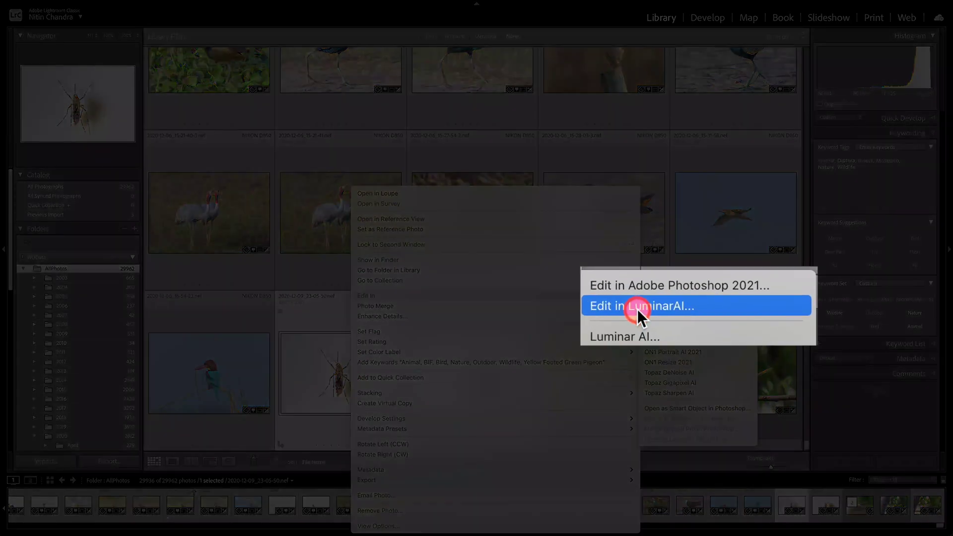
{"action": "left_click", "coordinate": [638, 307]}
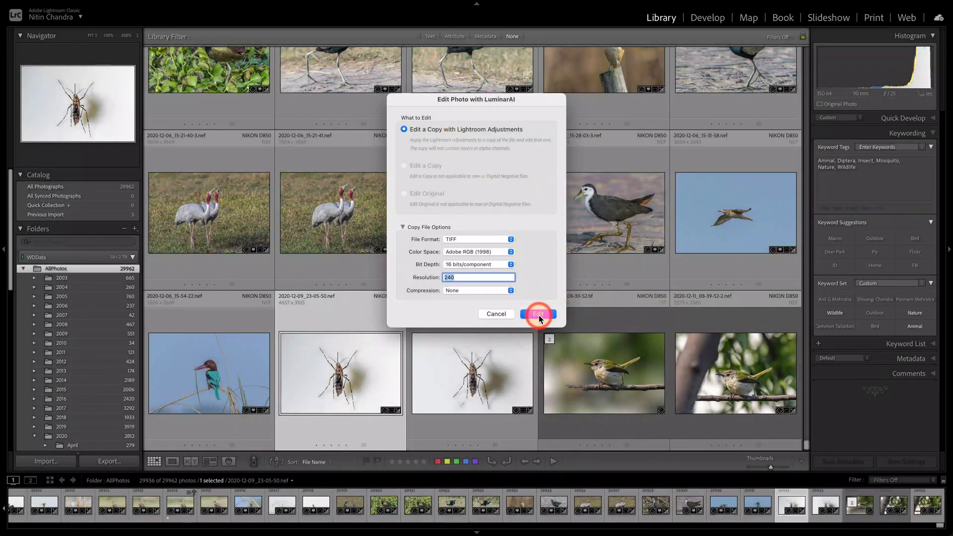
{"action": "left_click", "coordinate": [538, 314]}
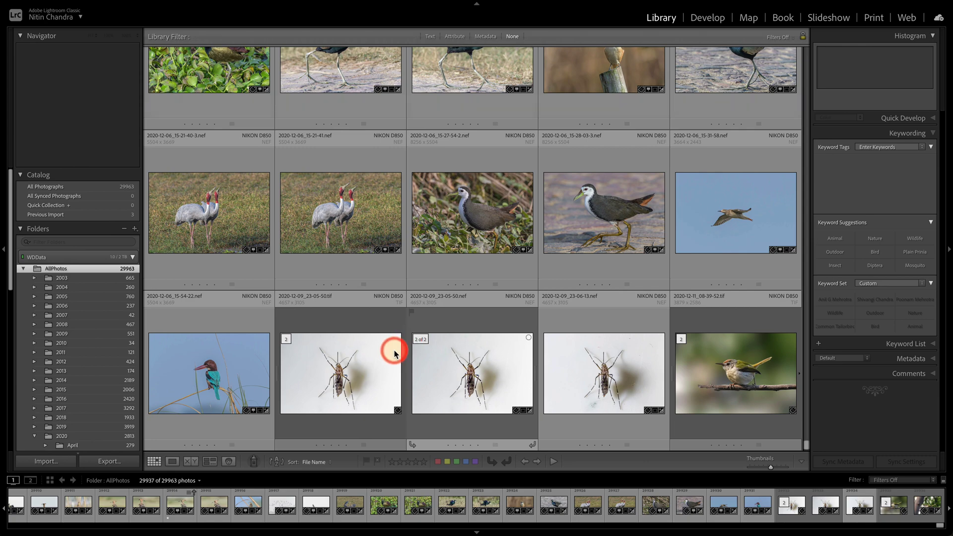
Bring forward the Luminar AI window editing the mosquito photo.
{"action": "key", "text": "ctrl+Up"}
{"action": "left_click", "coordinate": [640, 132]}
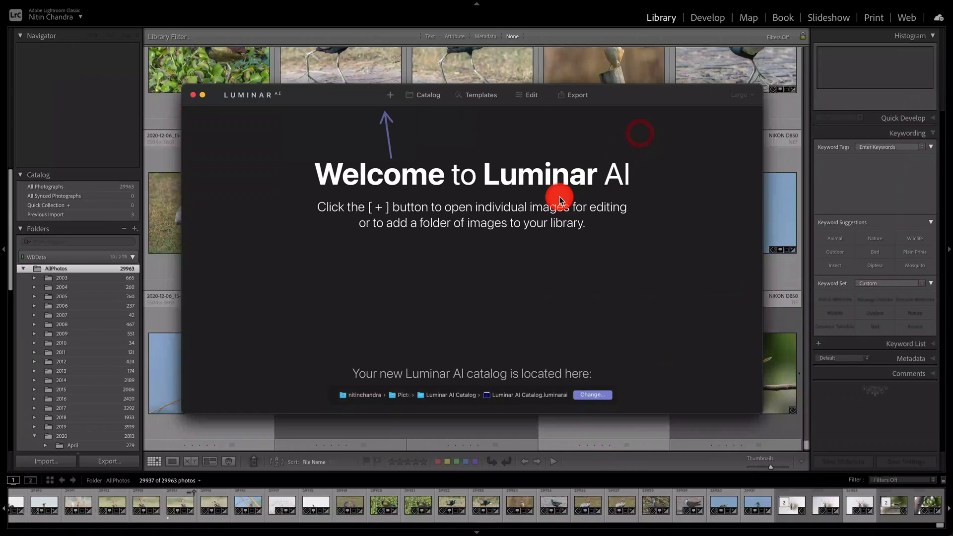
{"action": "key", "text": "ctrl+Up"}
{"action": "left_click", "coordinate": [277, 110]}
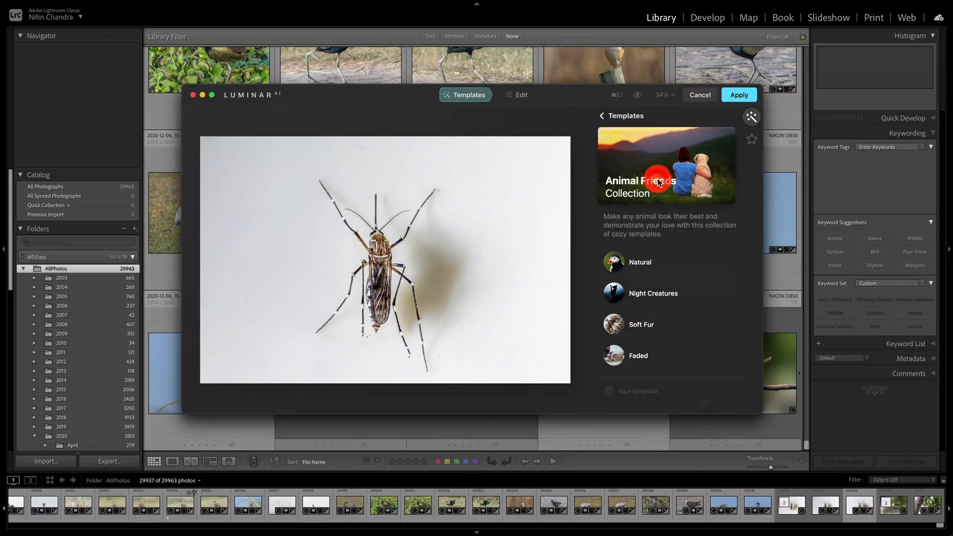
Try the Natural, Night Creatures and Soft Fur templates, then cancel and discard changes.
{"action": "left_click", "coordinate": [639, 261]}
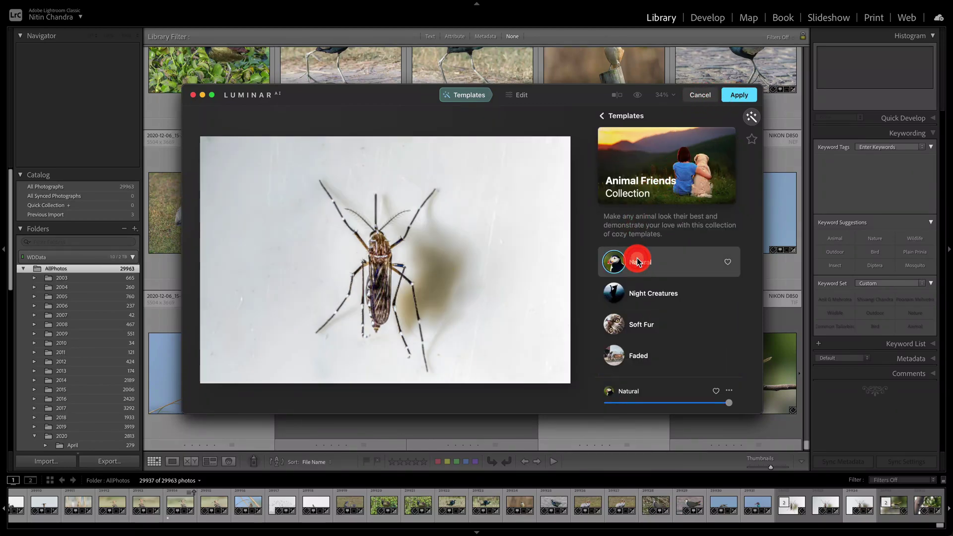
{"action": "left_click", "coordinate": [639, 292]}
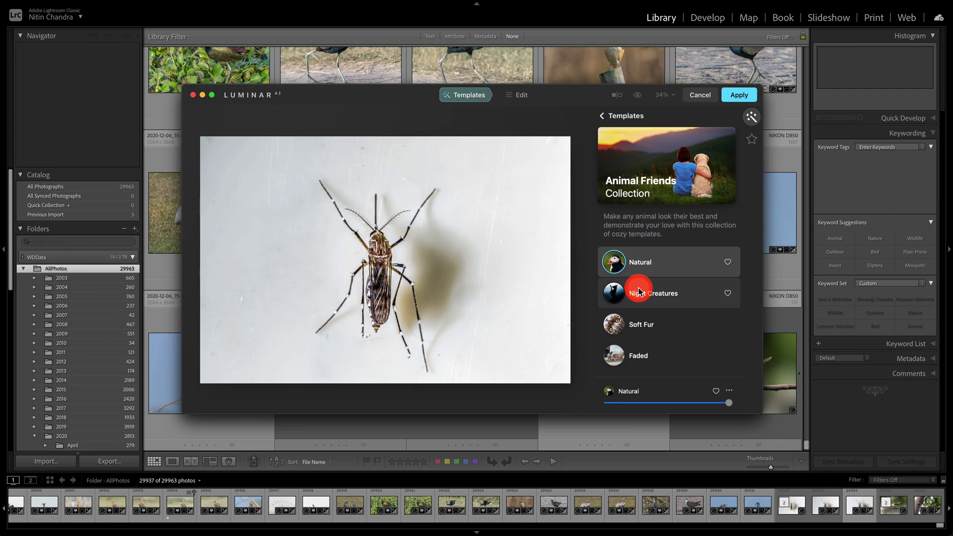
{"action": "left_click", "coordinate": [640, 324]}
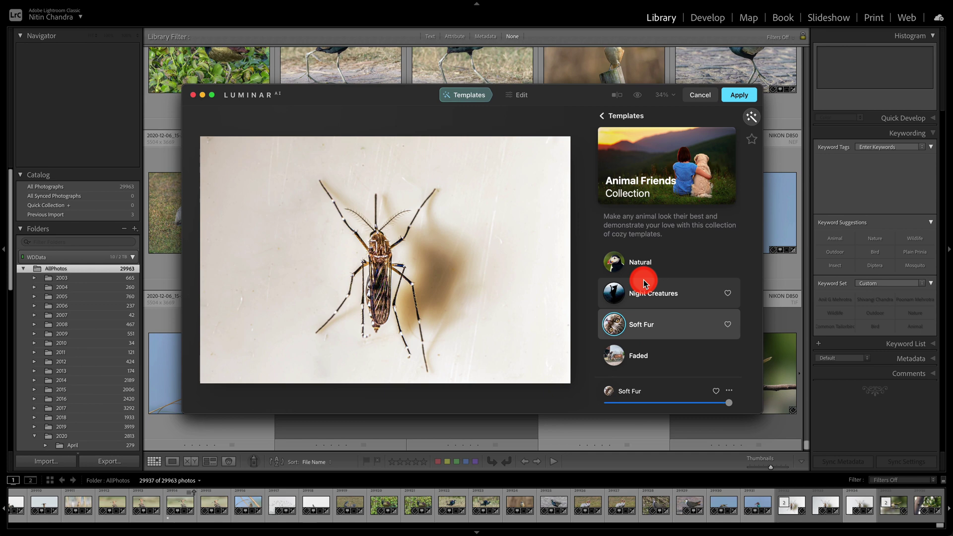
{"action": "left_click", "coordinate": [698, 95]}
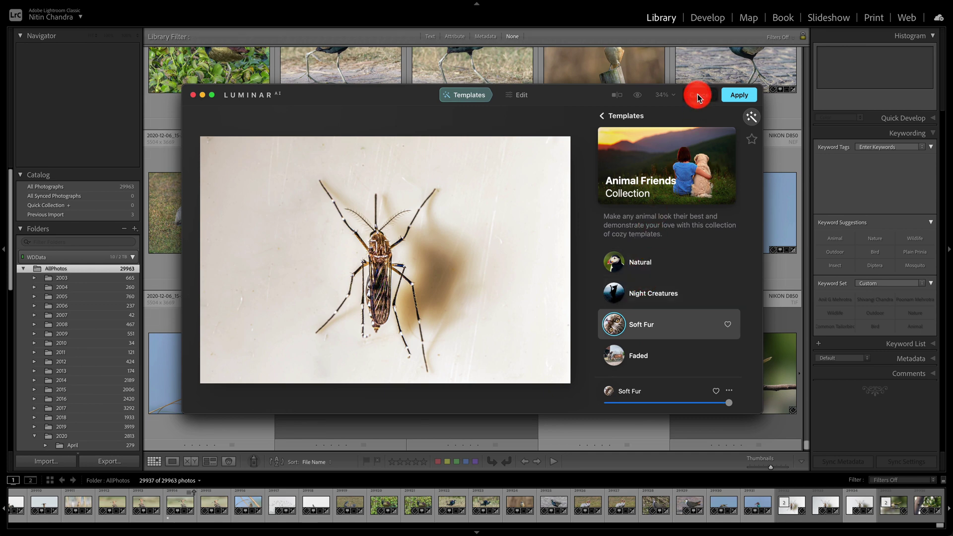
{"action": "left_click", "coordinate": [490, 282]}
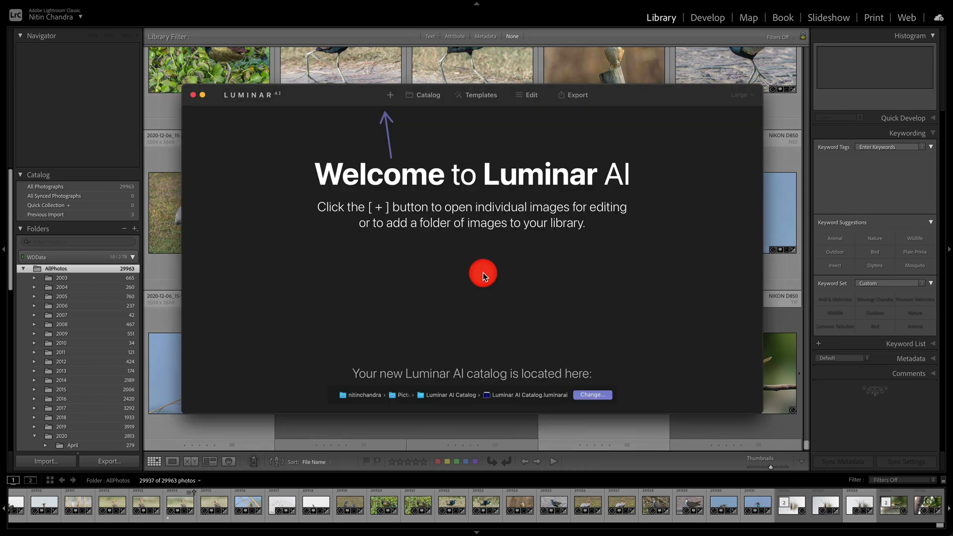
Quit Luminar AI, reject the mosquito TIFF copy, remove it from Lightroom only, and hide Lightroom.
{"action": "key", "text": "super"}
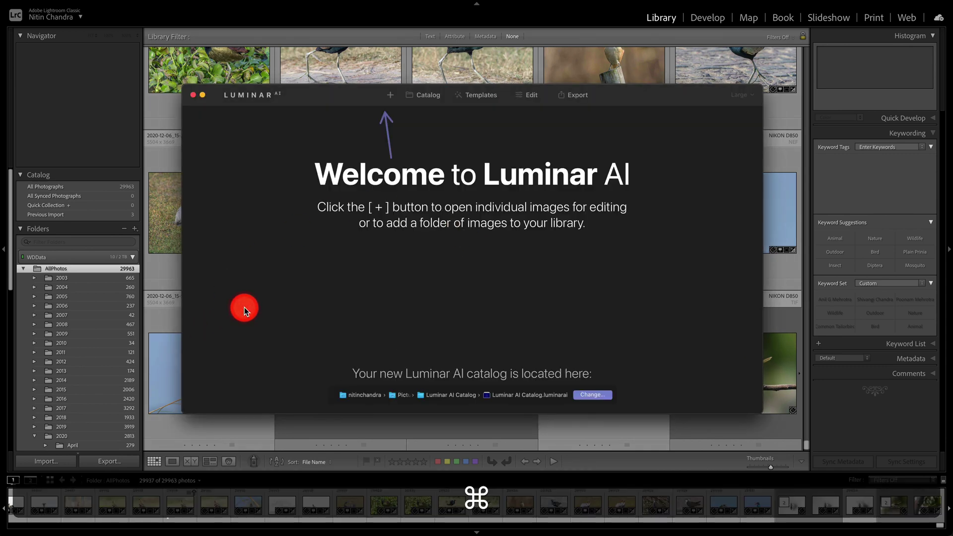
{"action": "key", "text": "super+q"}
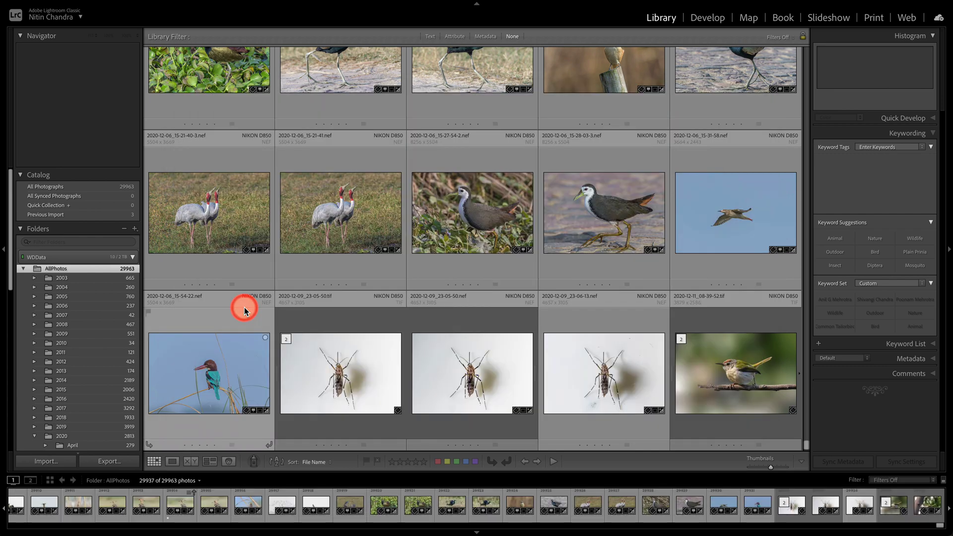
{"action": "left_click", "coordinate": [332, 398]}
{"action": "key", "text": "x"}
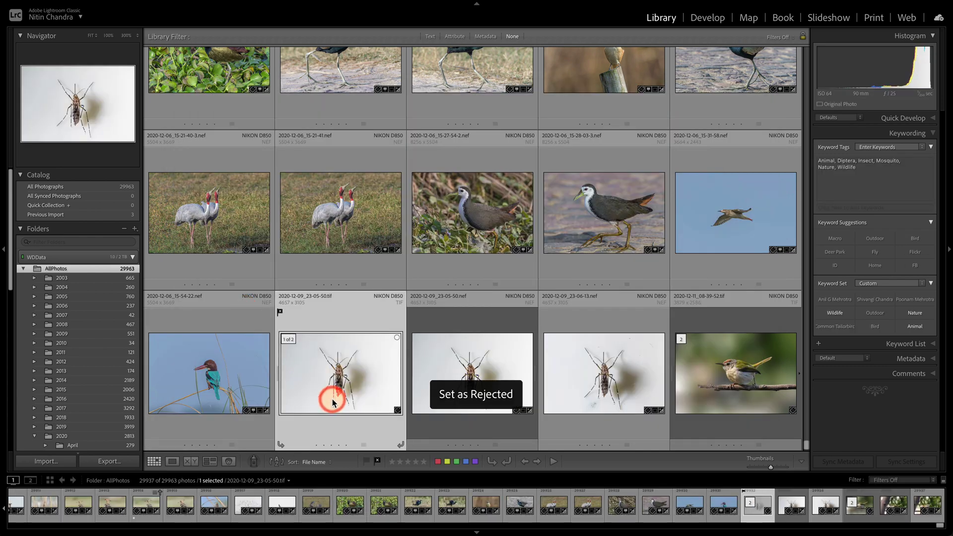
{"action": "key", "text": "super+BackSpace"}
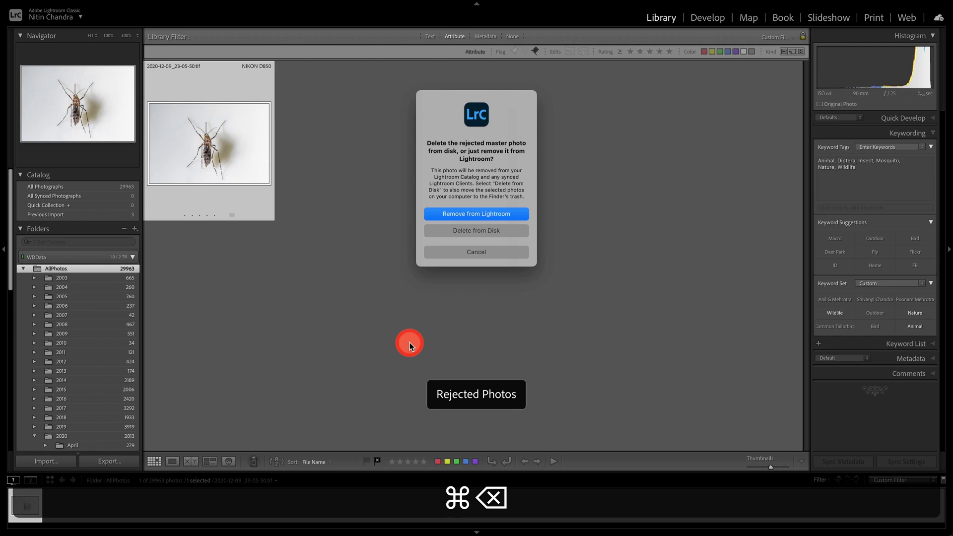
{"action": "left_click", "coordinate": [465, 230]}
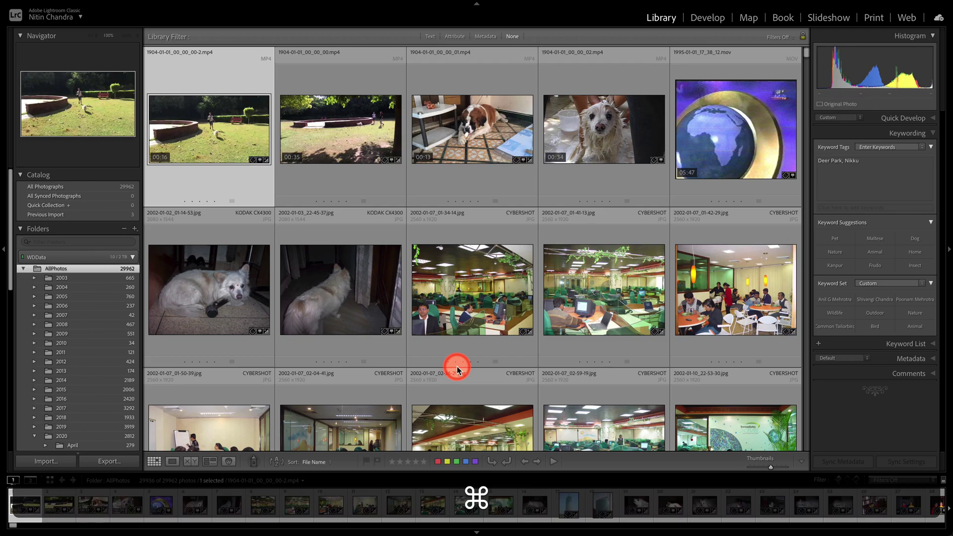
{"action": "key", "text": "cmd+tab"}
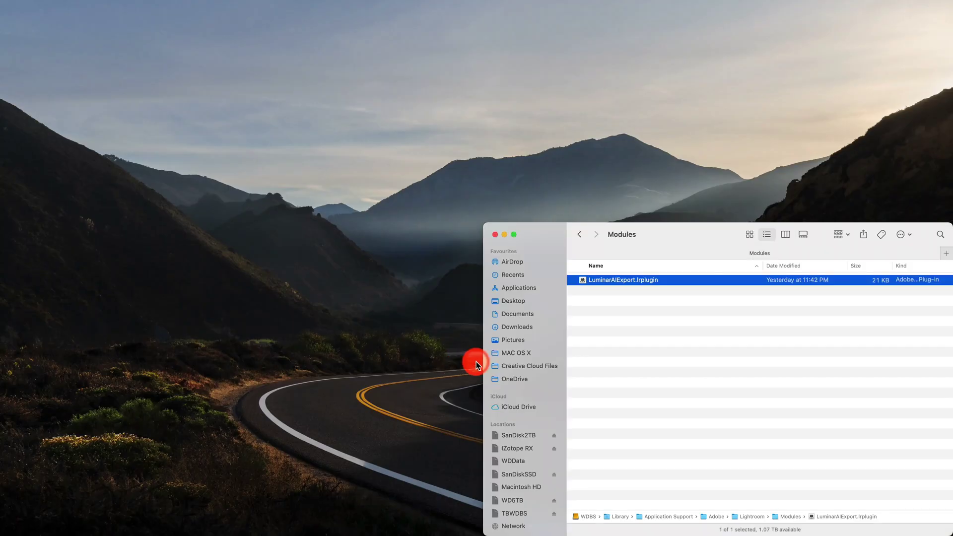